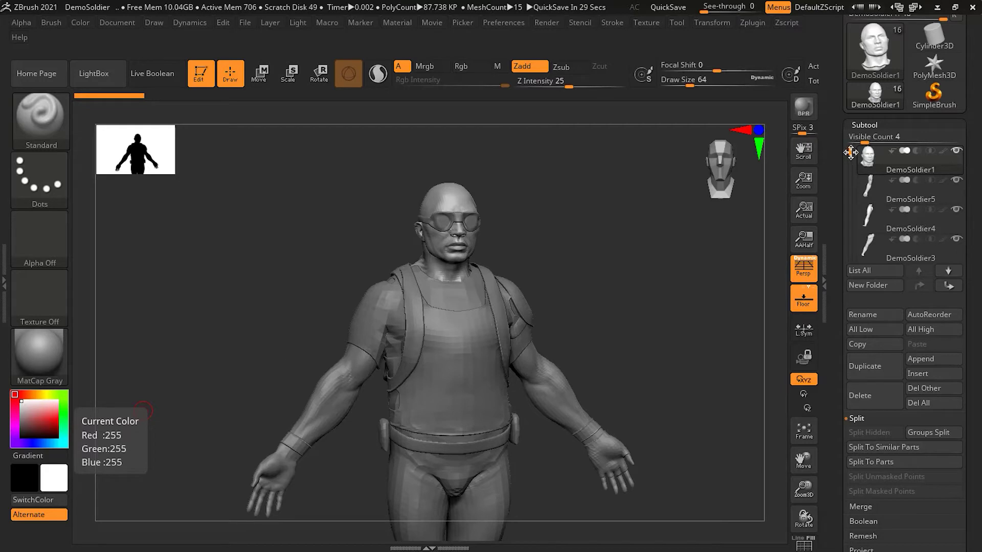
Start a new subtool folder, bringing up the title prompt prefilled with 'Untitled Folder'
mouse_move(850, 152)
mouse_down()
mouse_move(850, 170)
mouse_move(850, 152)
mouse_up()
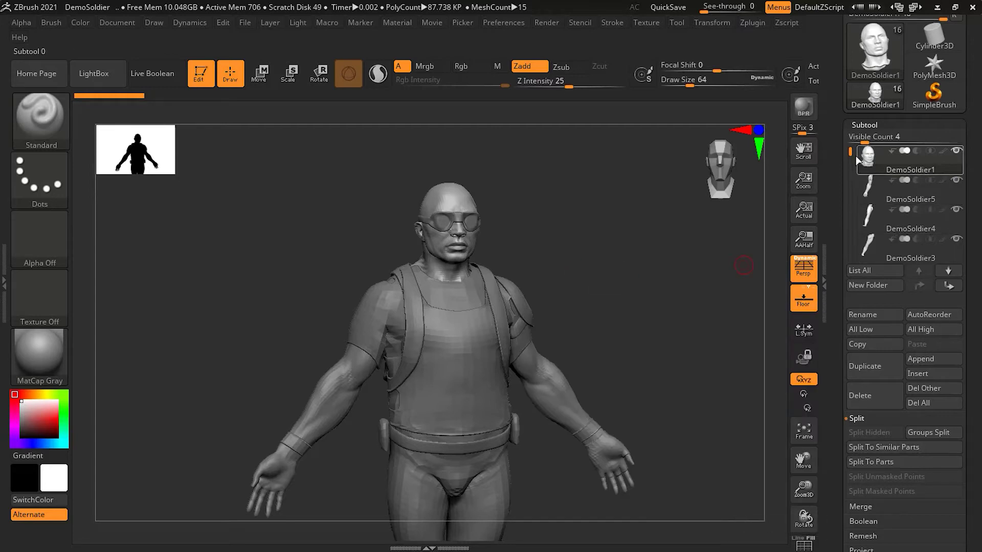
mouse_move(902, 169)
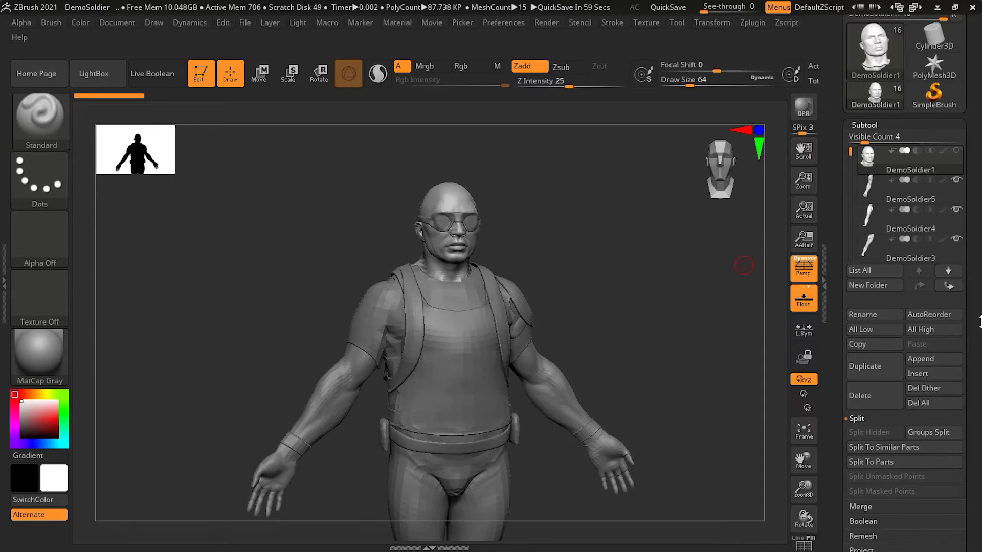
click(872, 287)
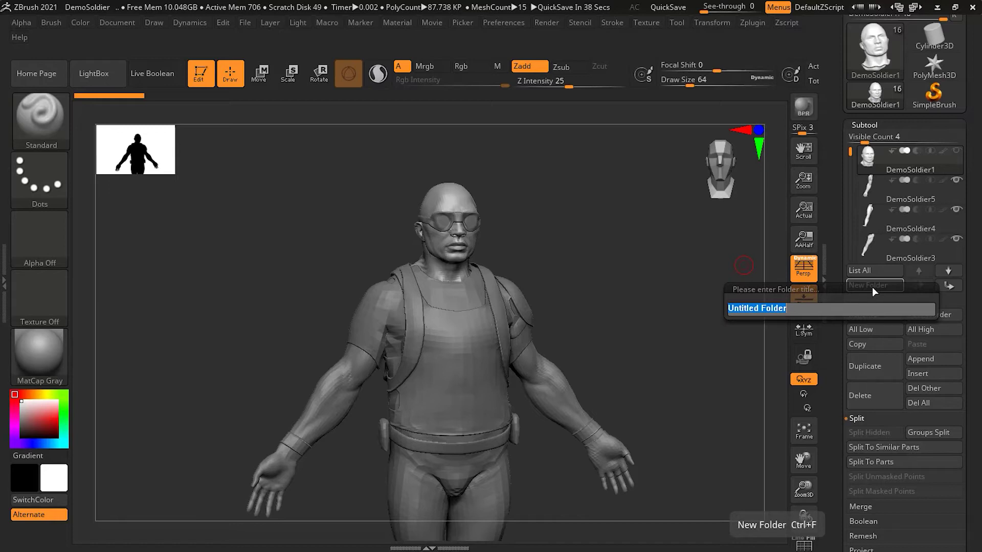
Title the new folder 'Anatomy' so it heads the subtool list holding DemoSoldier1
text(A)
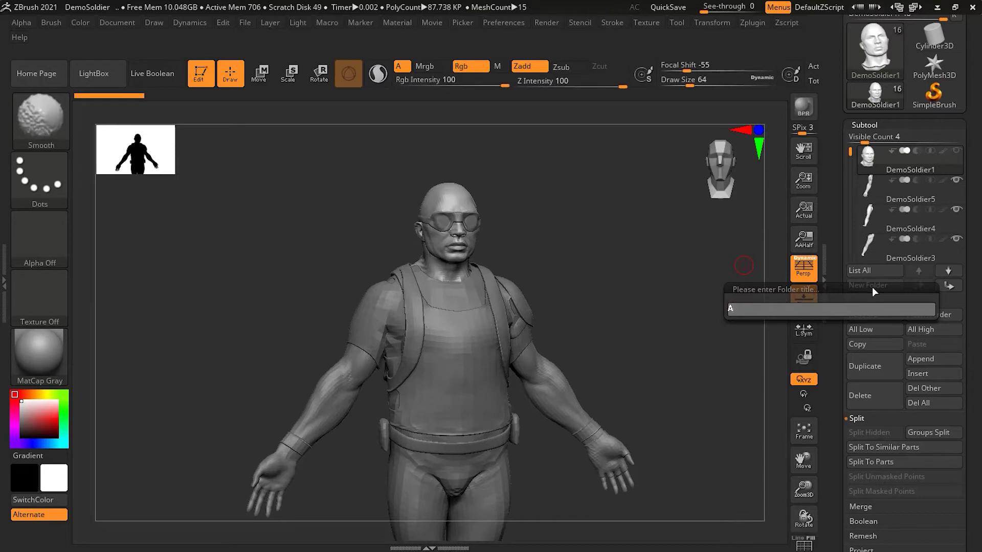
text(nat)
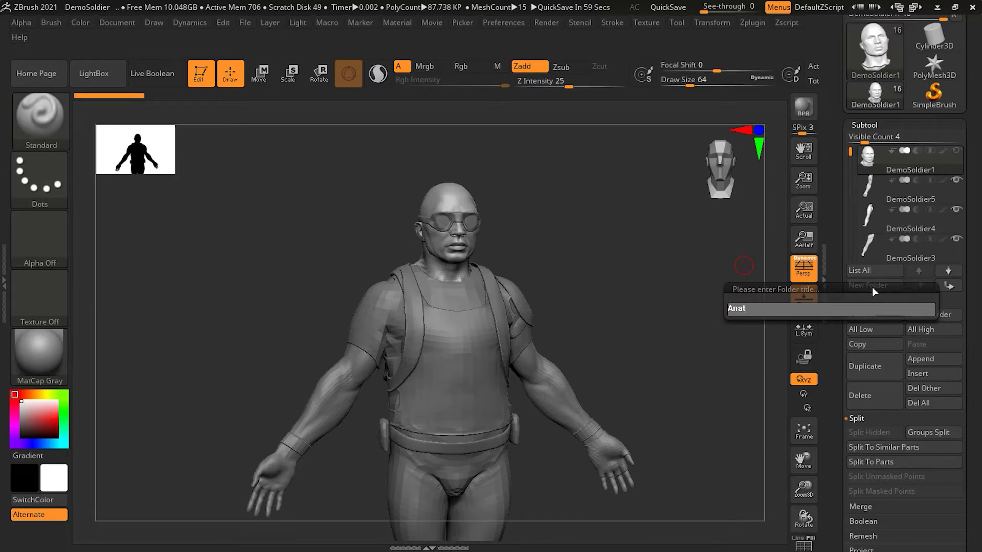
text(omy)
key(Return)
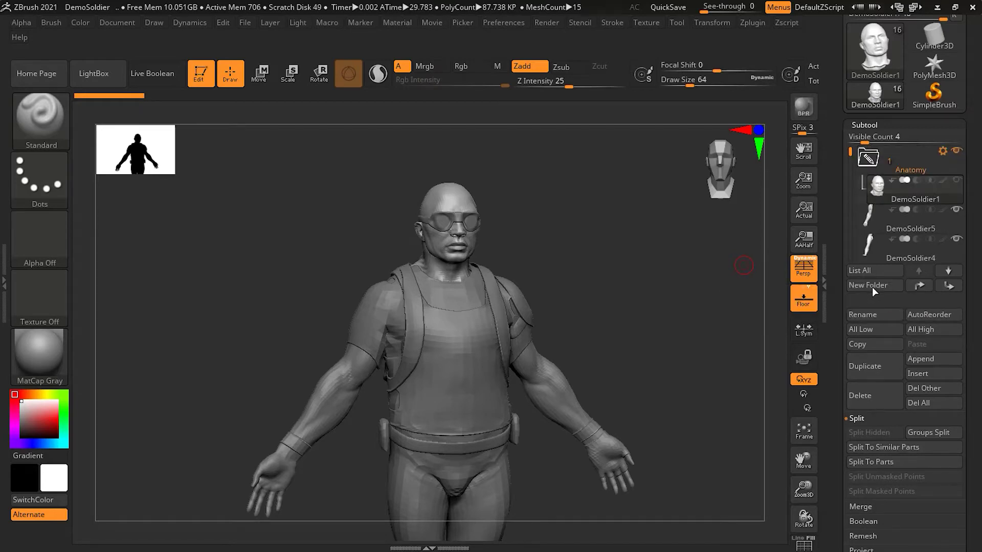
Collapse the Split sub-palette and reposition the right tray to show the Subtool list
mouse_move(867, 198)
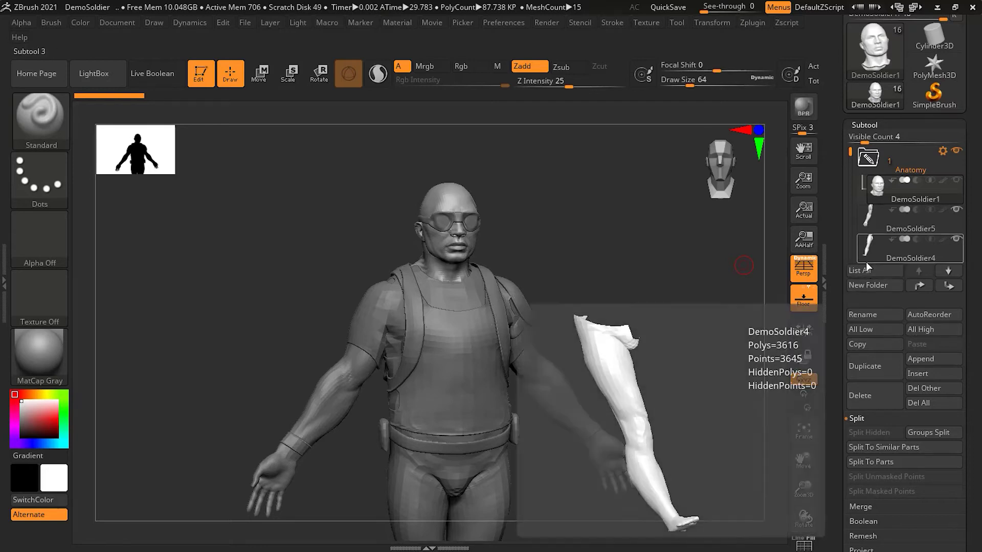
mouse_move(881, 253)
mouse_move(887, 216)
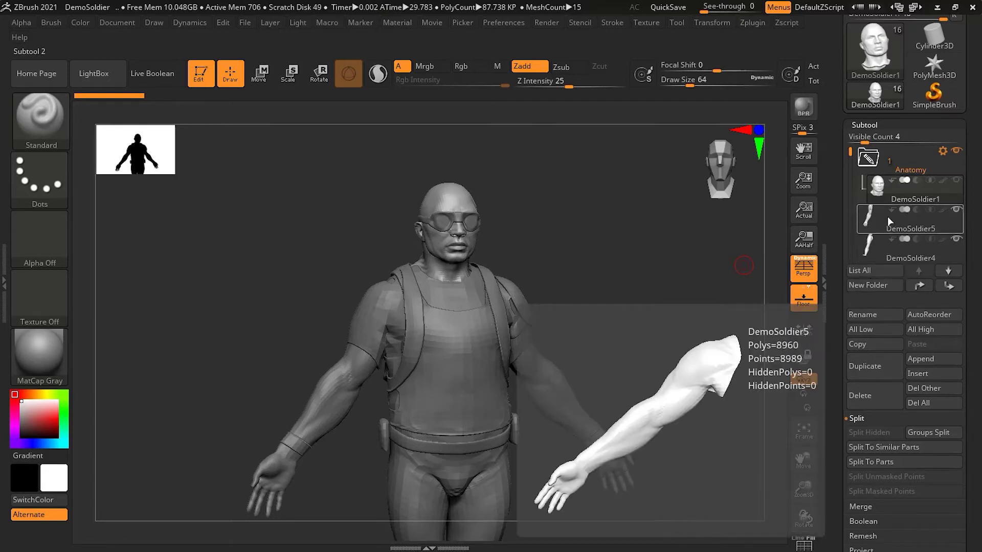
click(857, 418)
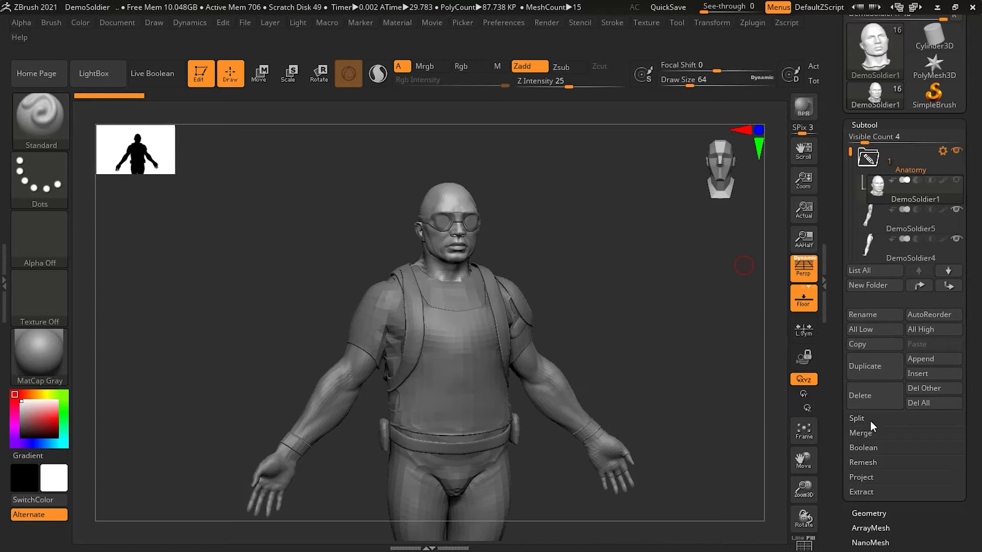
scroll(978, 321, up, 3)
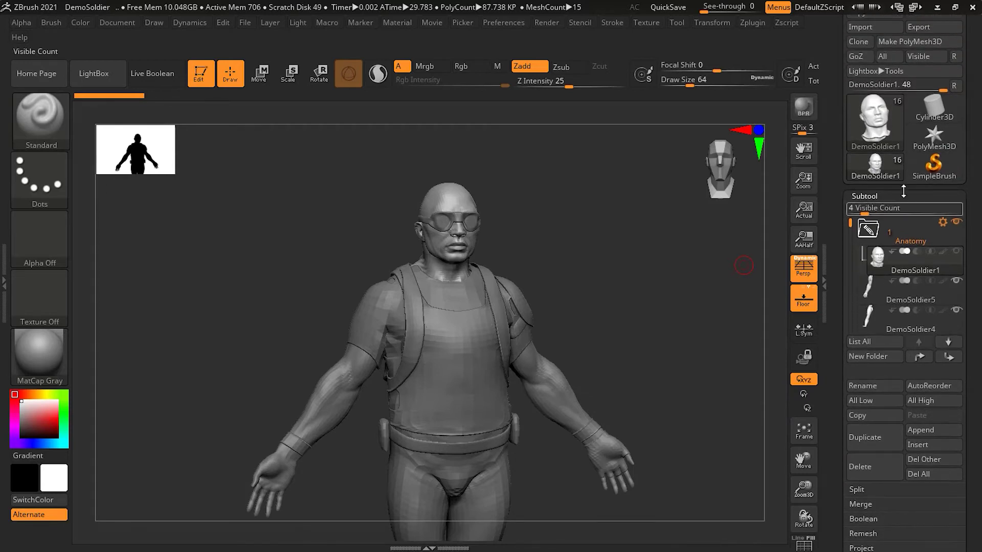
mouse_move(903, 191)
mouse_down()
mouse_move(904, 139)
mouse_move(903, 203)
mouse_up()
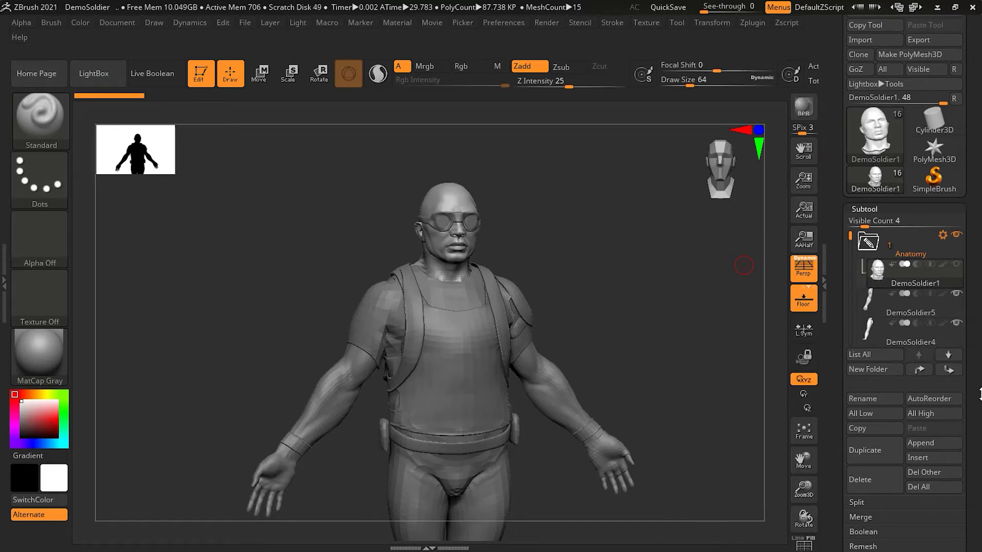
Move DemoSoldier5 and DemoSoldier4 into the Anatomy folder
mouse_move(903, 308)
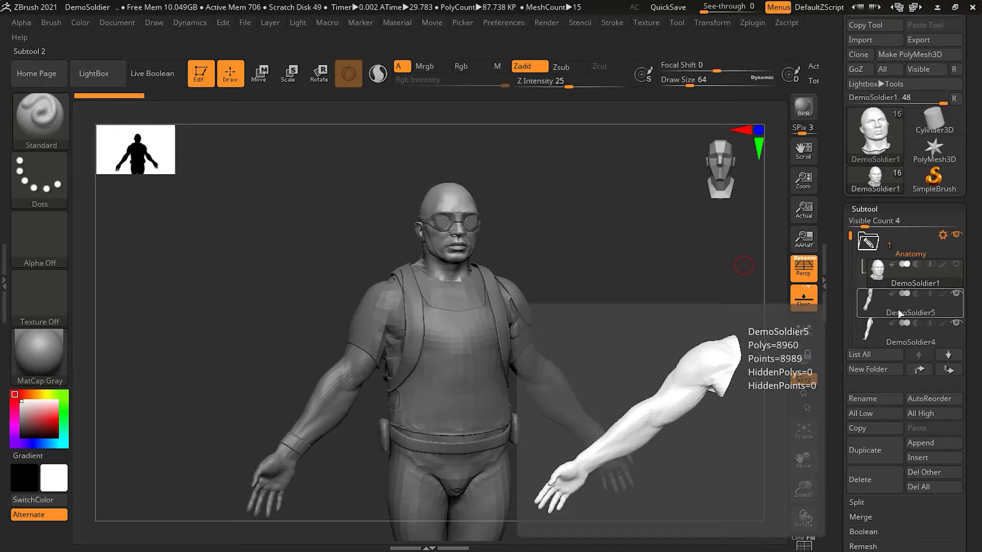
click(899, 313)
mouse_move(894, 309)
mouse_down()
mouse_move(863, 244)
mouse_move(899, 303)
mouse_move(881, 335)
mouse_move(885, 318)
mouse_up()
mouse_move(883, 338)
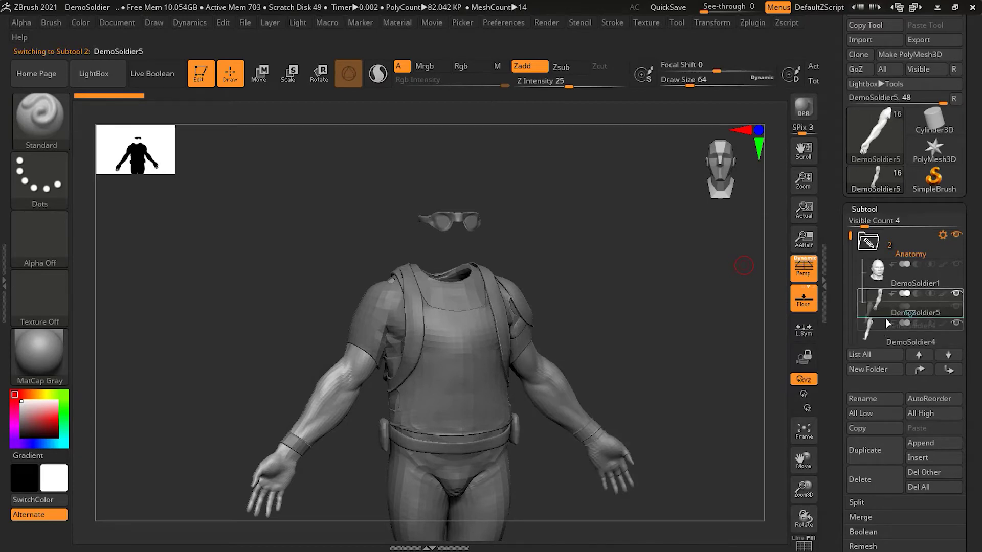
drag(881, 318, 900, 314)
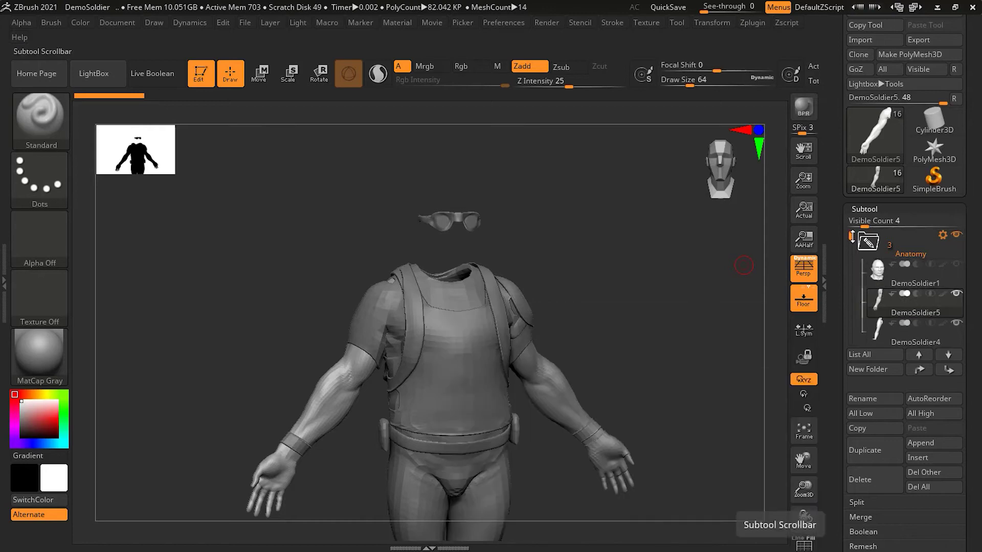
Move DemoSoldier3, DemoSoldier2 and DemoSoldier into Anatomy, then reselect DemoSoldier1
scroll(898, 315, down, 2)
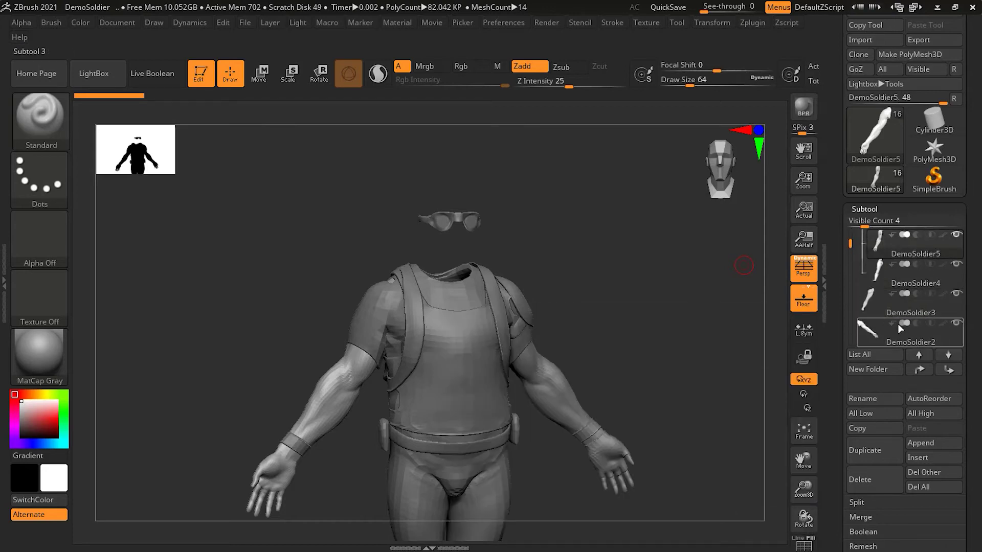
drag(897, 308, 897, 291)
drag(891, 336, 894, 329)
scroll(900, 296, down, 3)
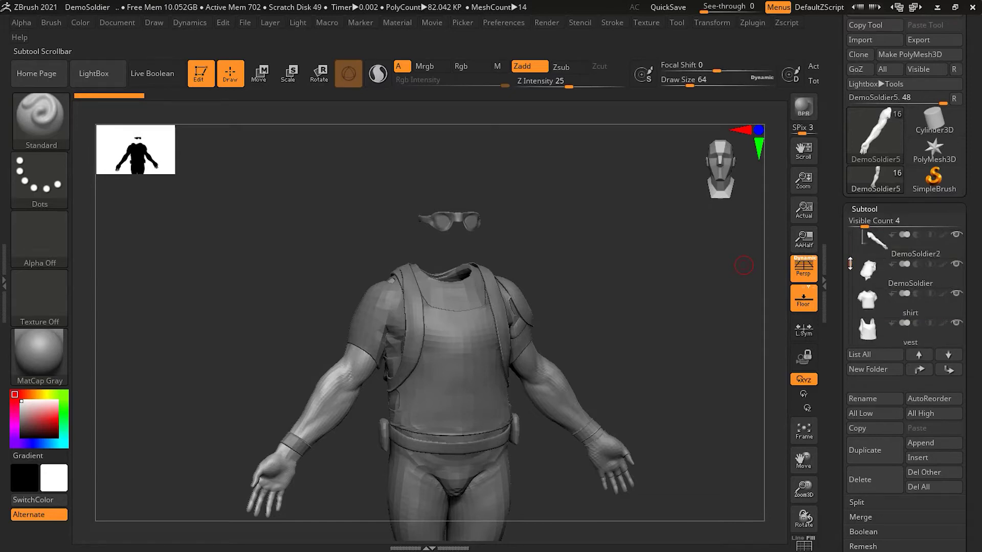
mouse_move(901, 286)
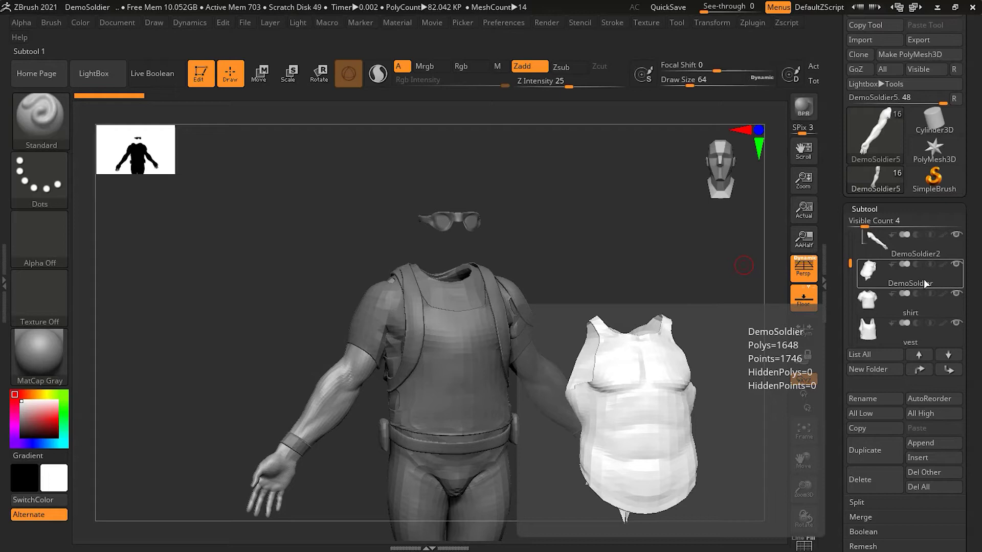
click(924, 279)
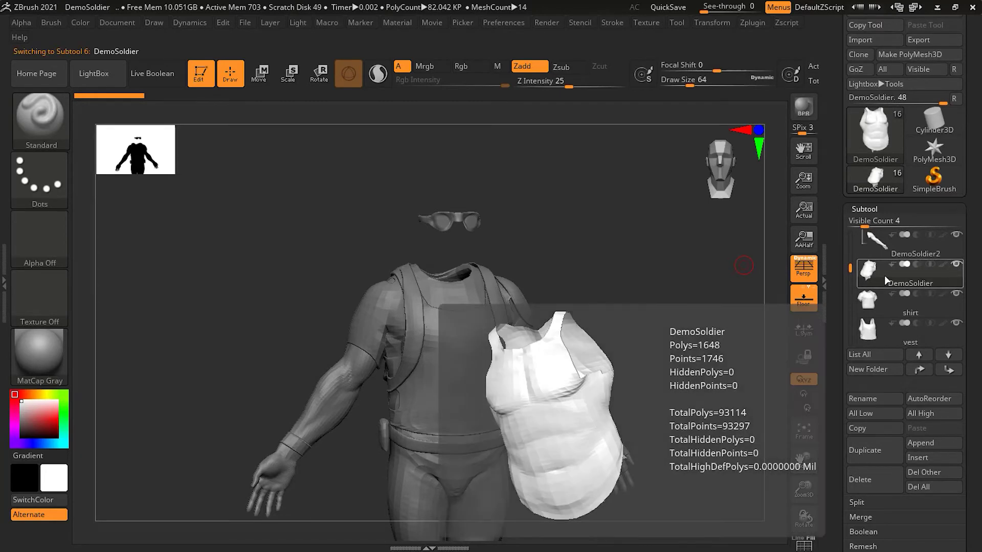
mouse_move(884, 275)
mouse_down()
mouse_move(884, 259)
mouse_move(850, 232)
mouse_up()
click(956, 264)
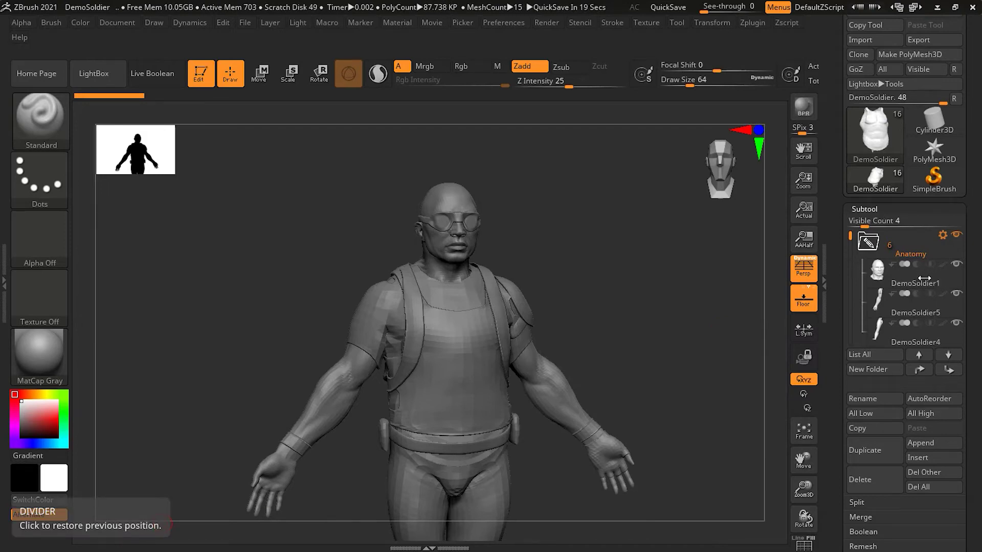
Place DemoSoldier2 directly below DemoSoldier5 and DemoSoldier directly above DemoSoldier4
click(914, 309)
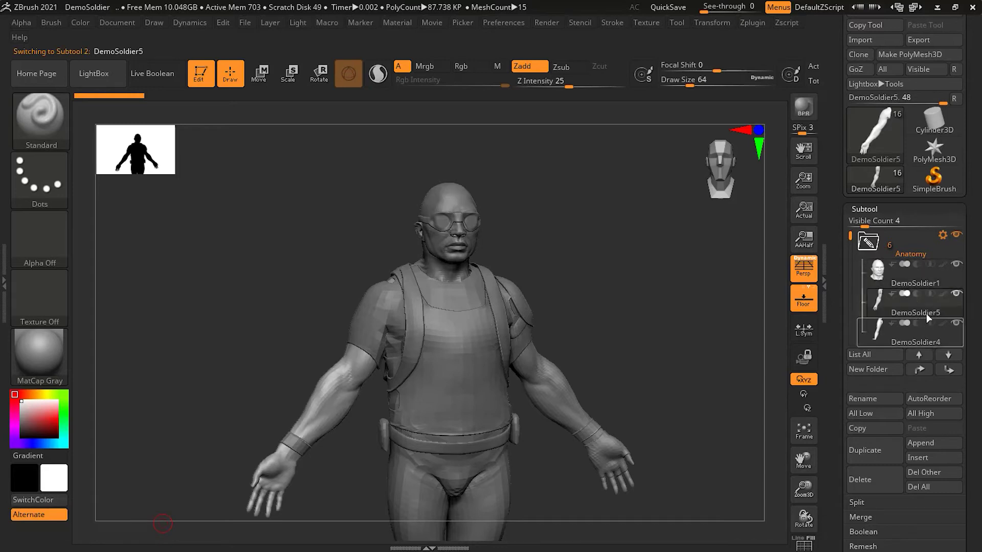
mouse_move(912, 299)
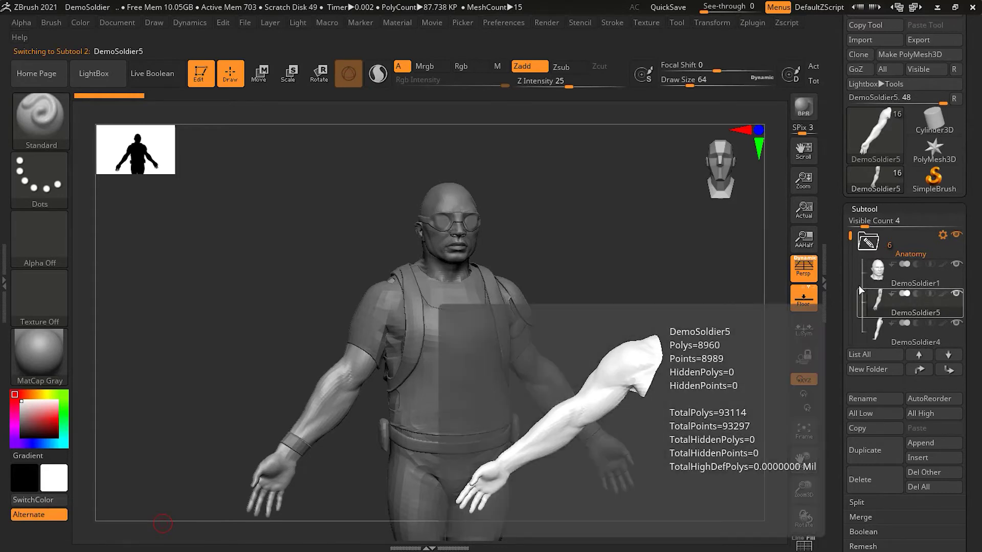
drag(851, 236, 850, 254)
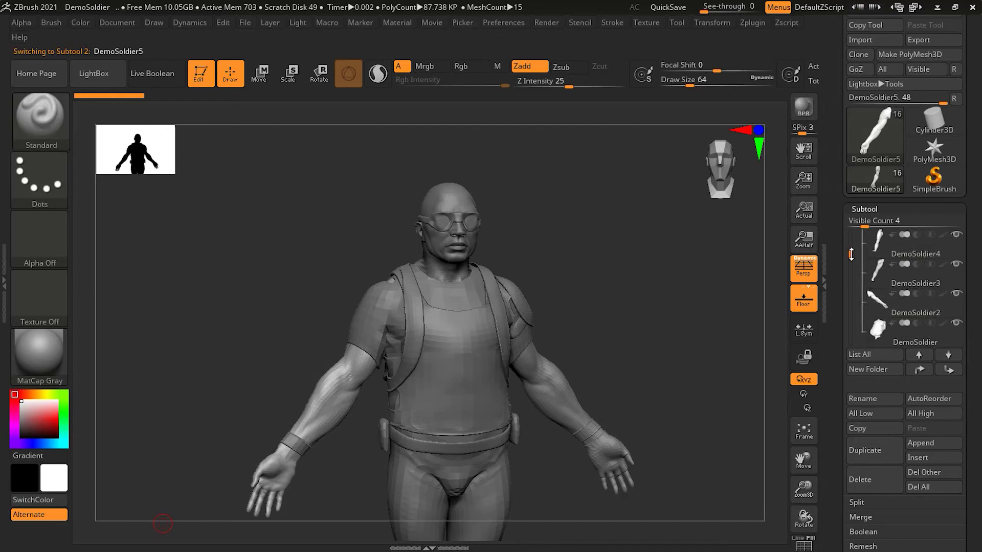
mouse_move(904, 342)
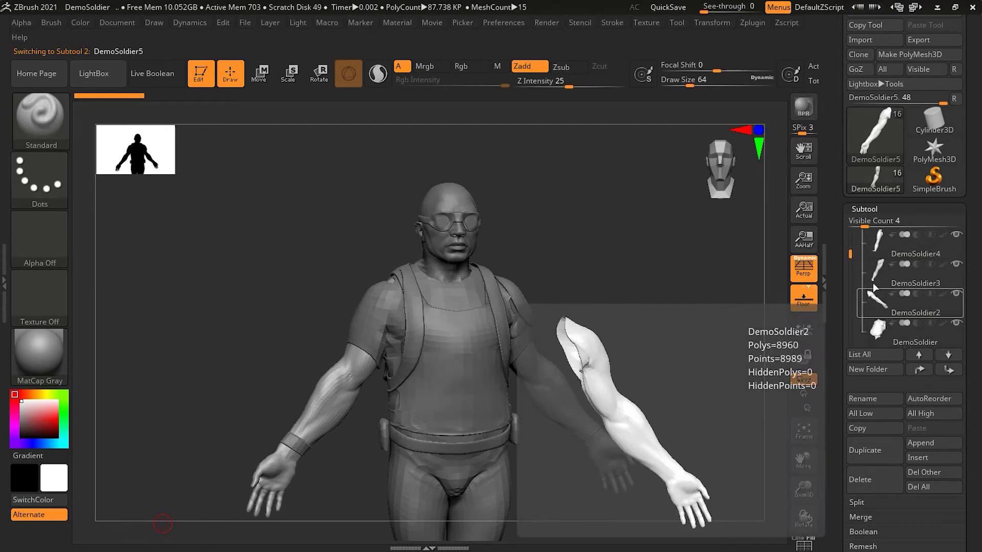
mouse_move(877, 284)
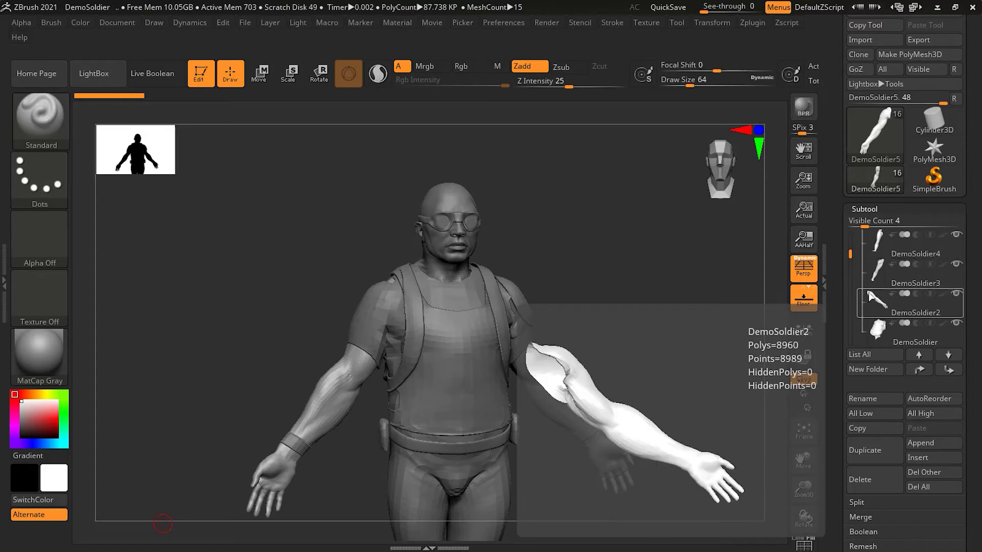
scroll(864, 294, up, 1)
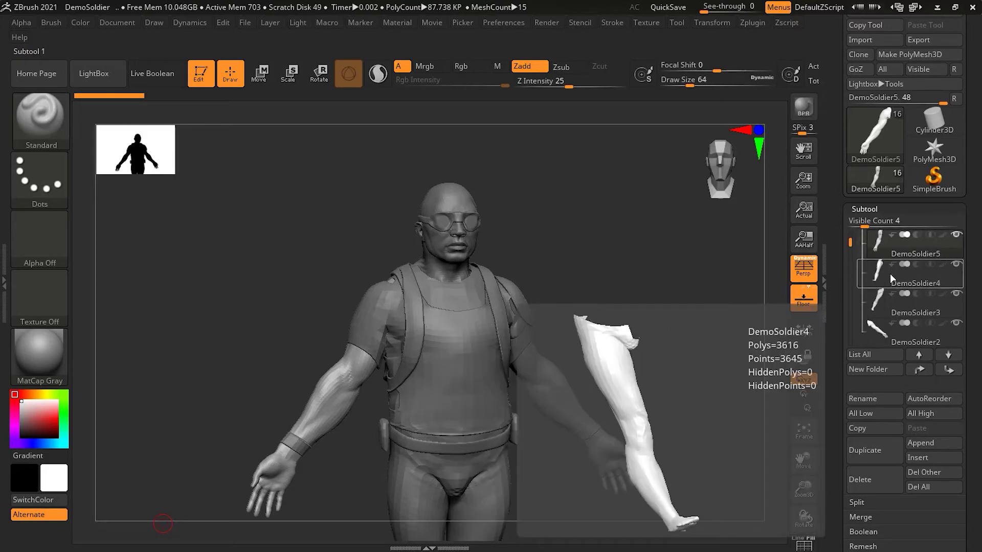
click(890, 274)
drag(887, 275, 892, 304)
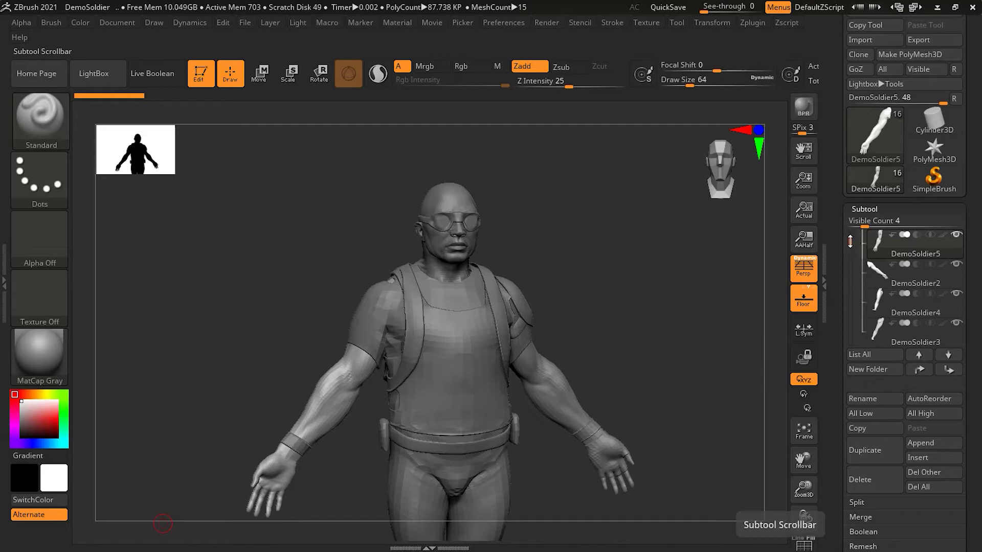
drag(850, 243, 850, 257)
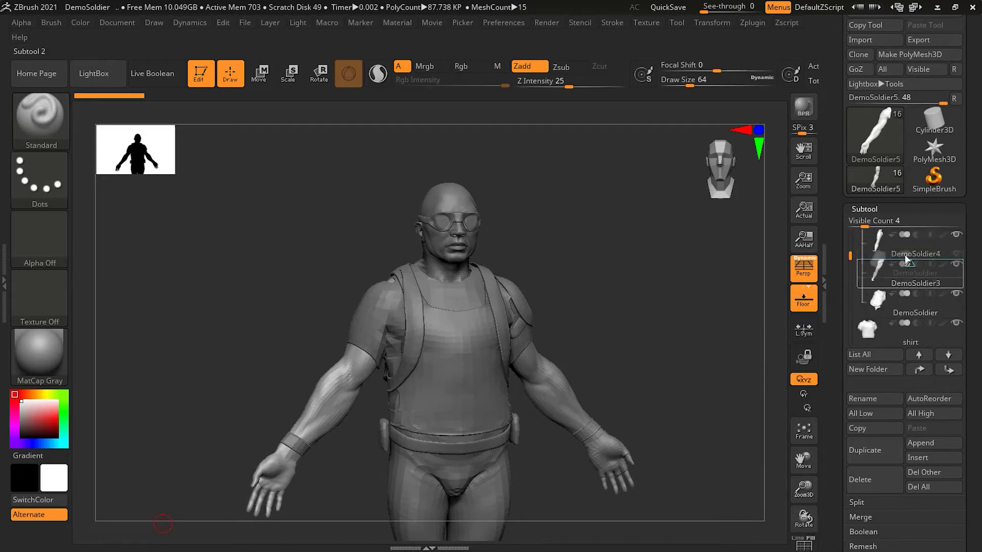
drag(906, 259, 905, 234)
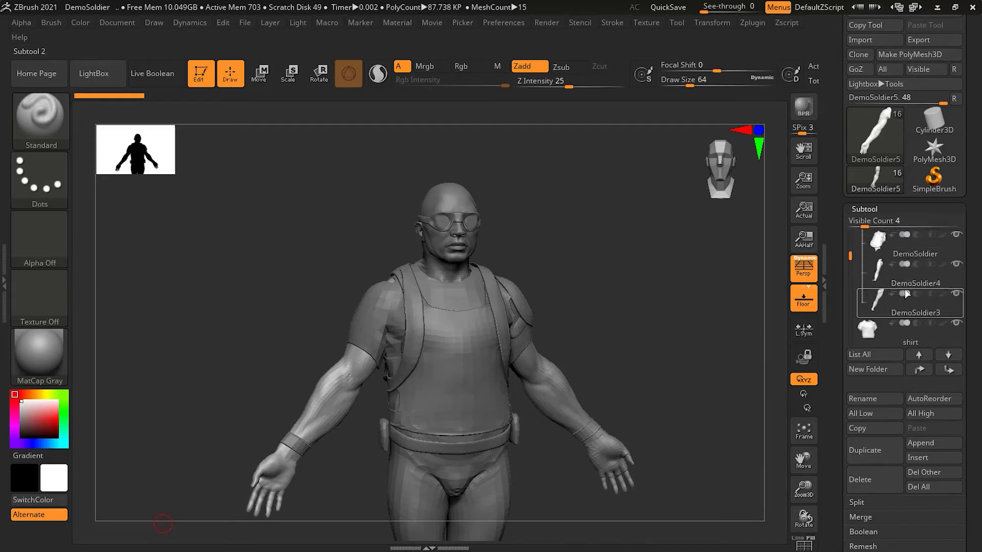
Collapse the Anatomy folder
scroll(876, 244, up, 3)
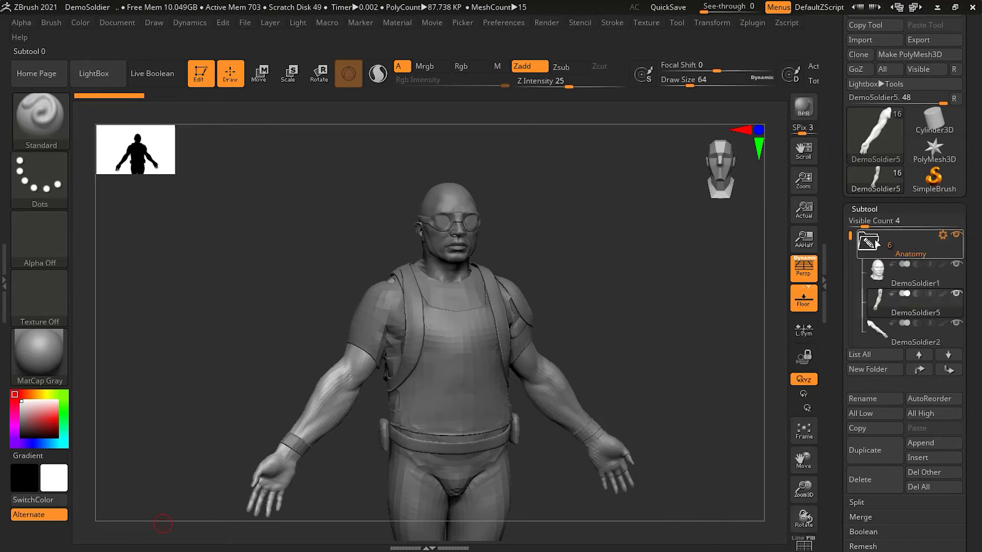
mouse_move(873, 245)
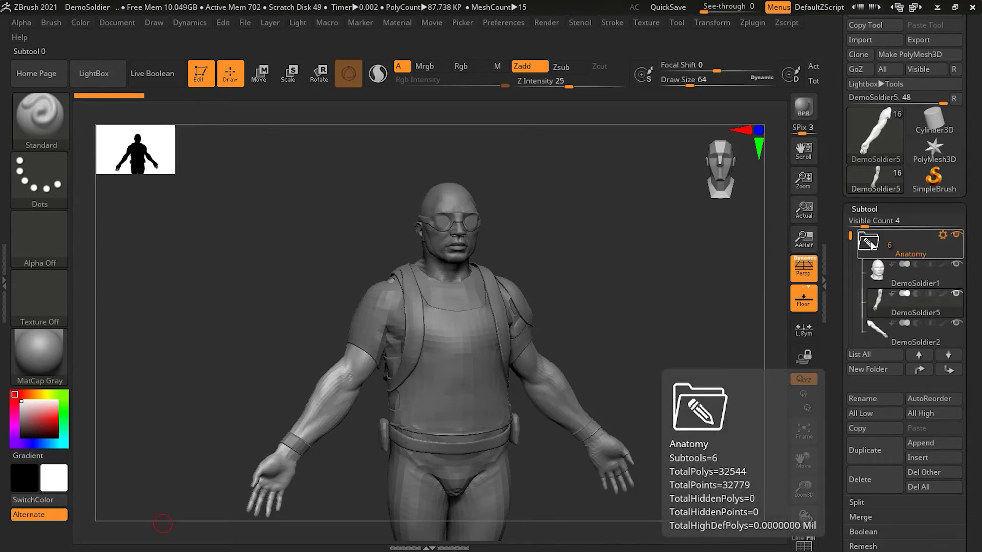
click(867, 242)
With the shirt subtool active, create a new folder named 'Cloth'
mouse_move(939, 320)
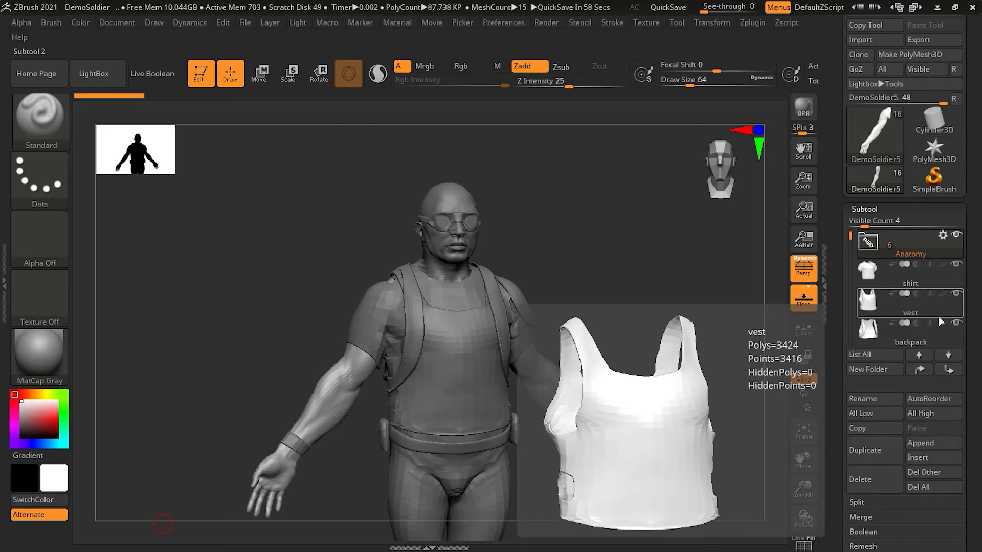
click(907, 286)
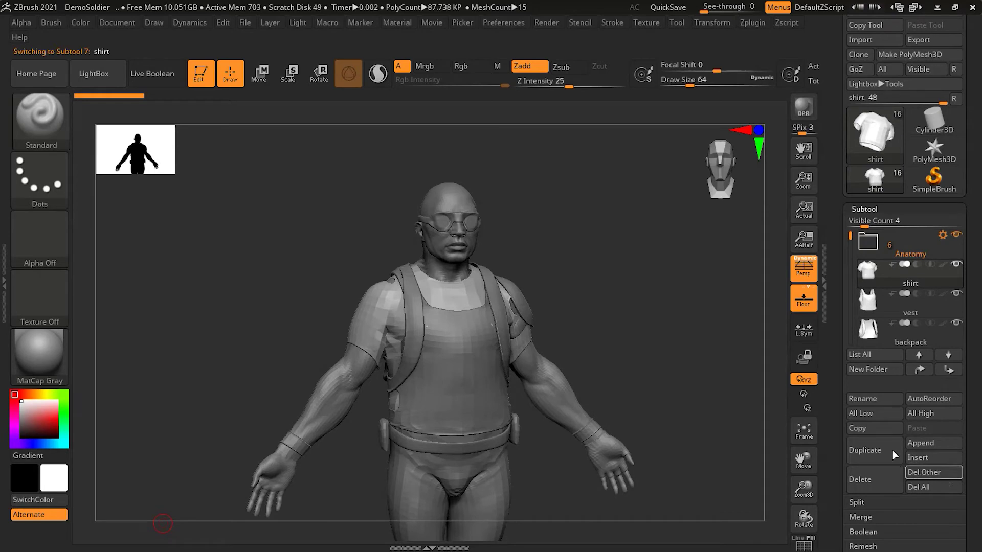
click(873, 369)
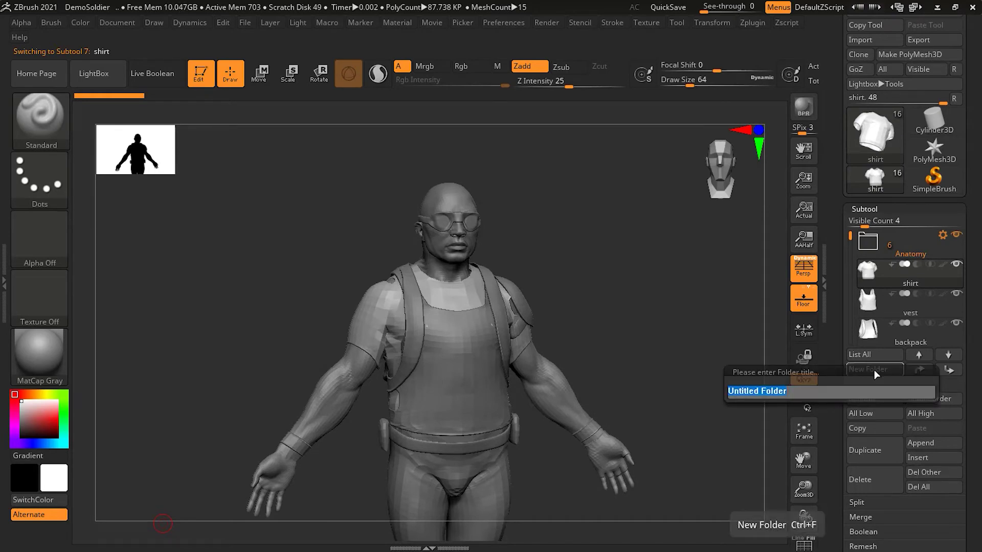
text(Cloth)
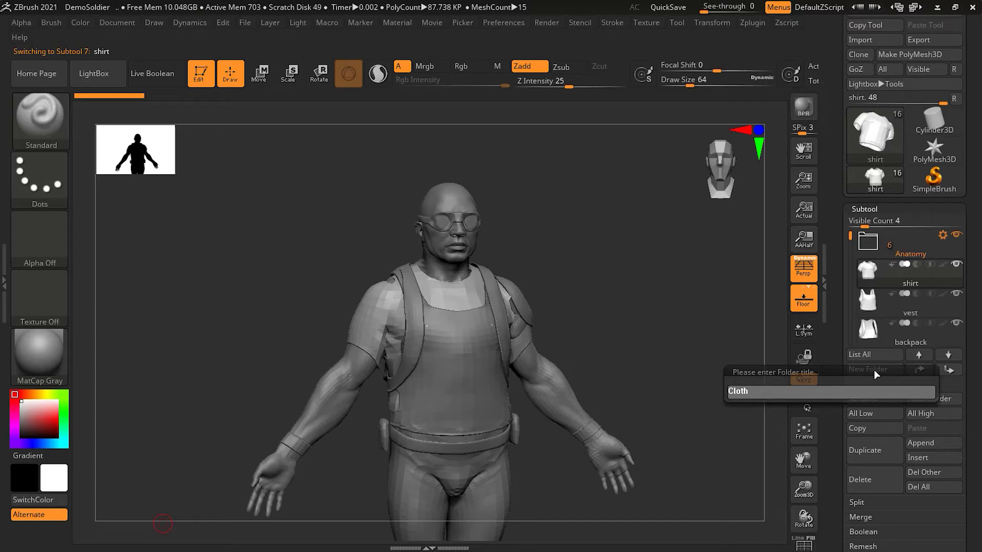
key(Return)
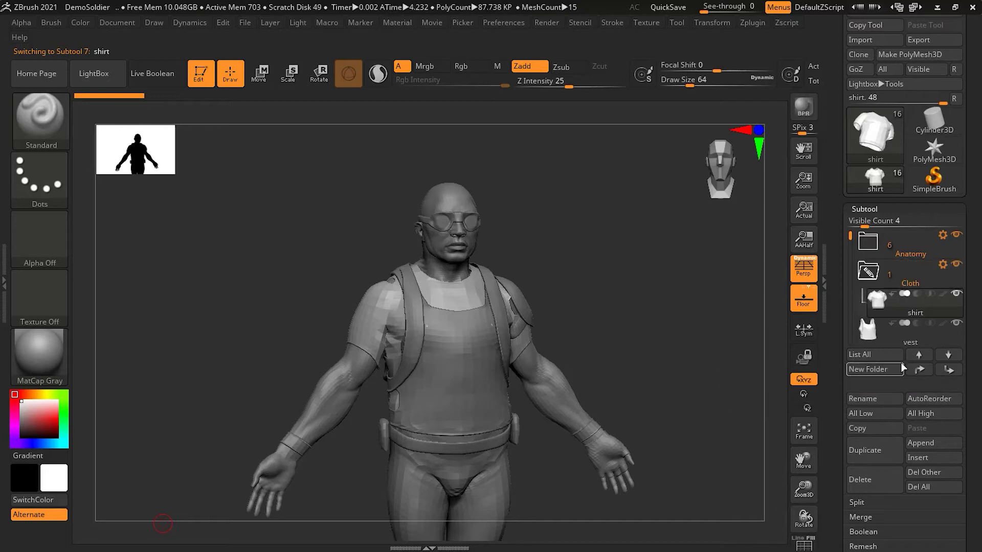
Drag vest, backpack, belt, glove and remaining gear into Cloth (10 subtools), then collapse it
mouse_move(885, 332)
mouse_move(886, 332)
mouse_down()
mouse_move(890, 315)
mouse_move(852, 321)
mouse_move(853, 330)
mouse_move(885, 314)
mouse_up()
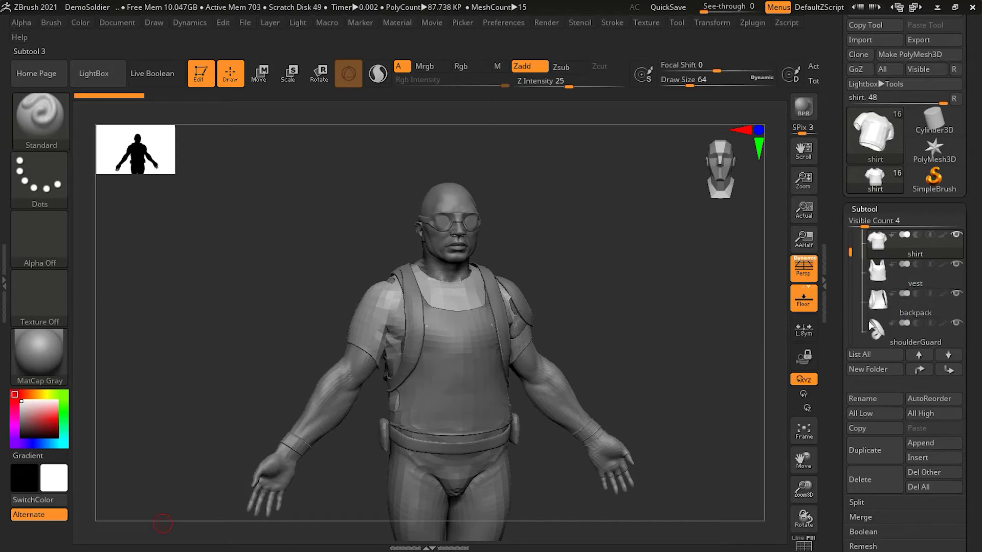
mouse_move(854, 264)
mouse_down()
mouse_move(854, 278)
mouse_move(901, 264)
mouse_move(904, 253)
mouse_up()
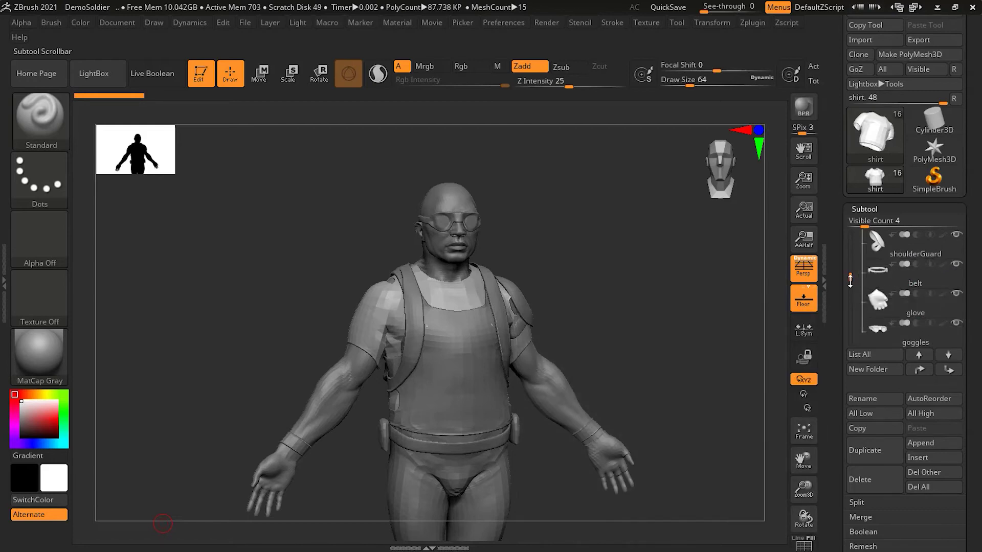
mouse_move(850, 286)
mouse_down()
mouse_move(850, 307)
mouse_move(888, 318)
mouse_move(888, 309)
mouse_move(852, 314)
mouse_move(855, 223)
mouse_up()
click(895, 290)
click(900, 274)
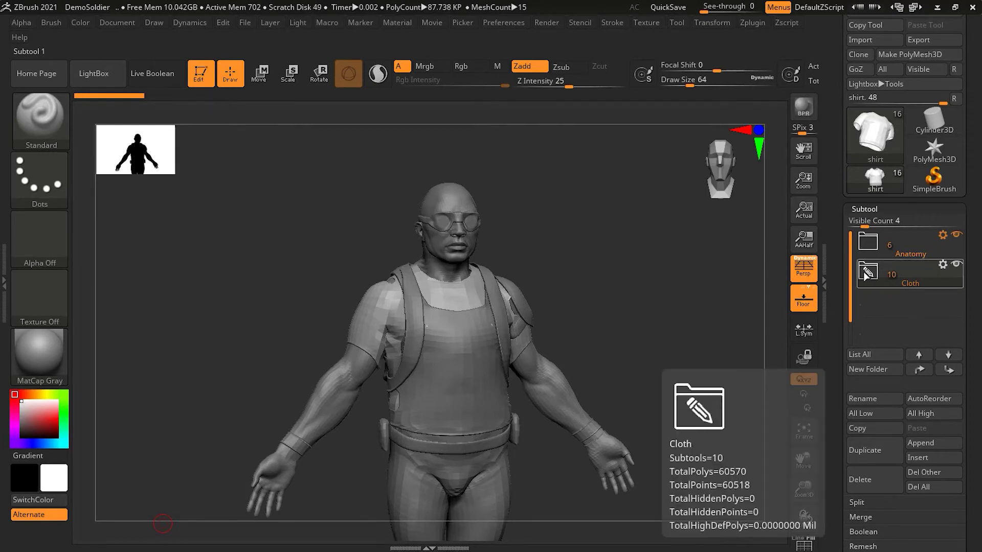
Switch the active folder back and forth between Anatomy and Cloth, ending on Anatomy
mouse_move(868, 243)
mouse_move(880, 281)
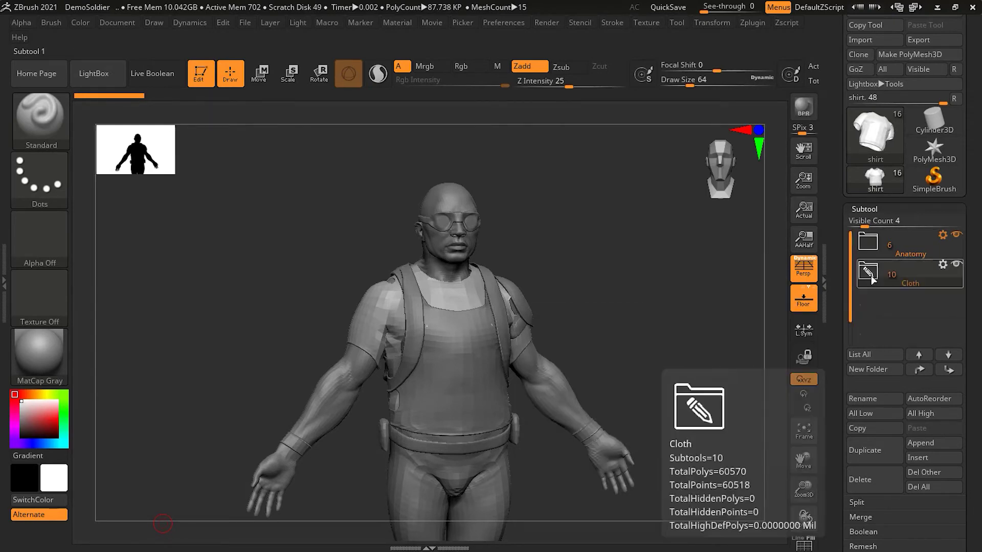
click(906, 241)
click(909, 278)
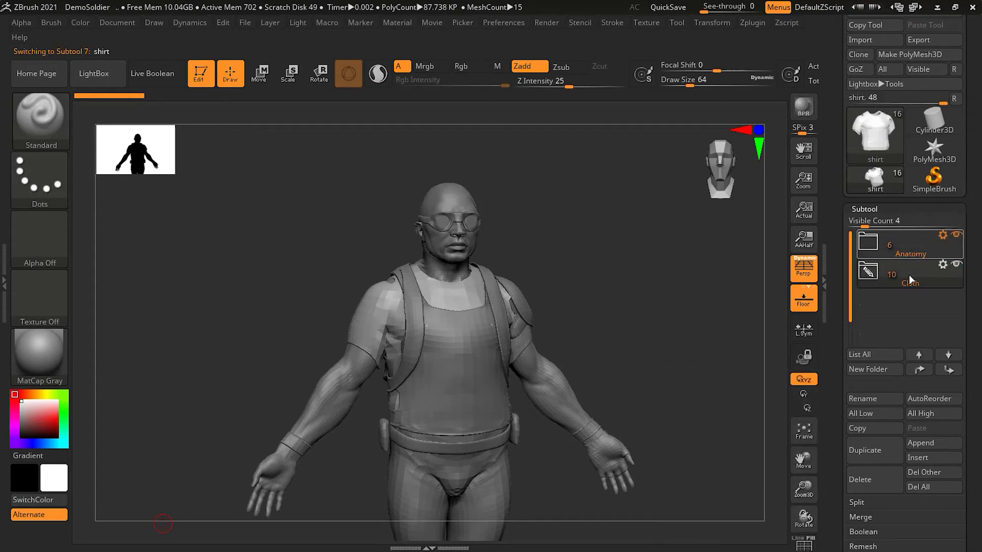
click(909, 241)
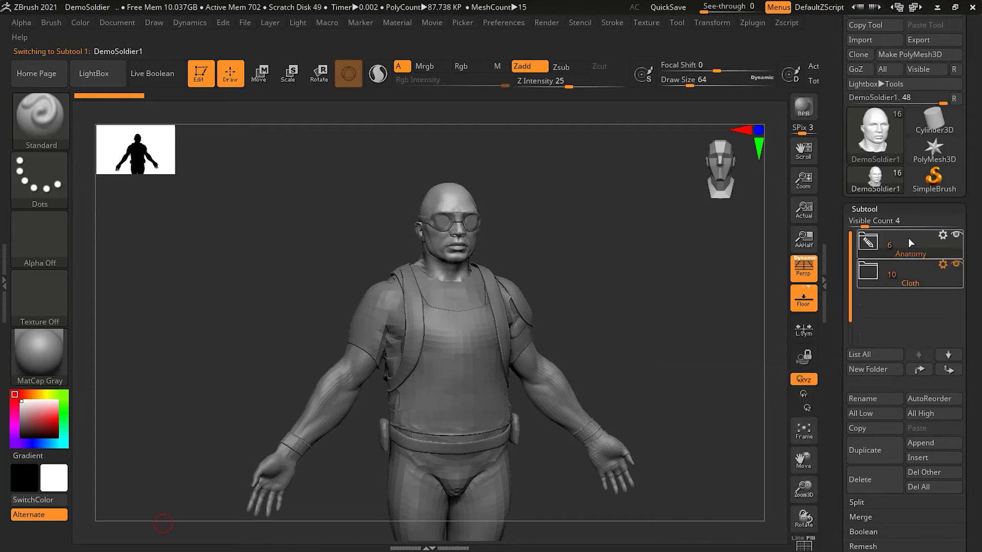
click(904, 272)
click(911, 243)
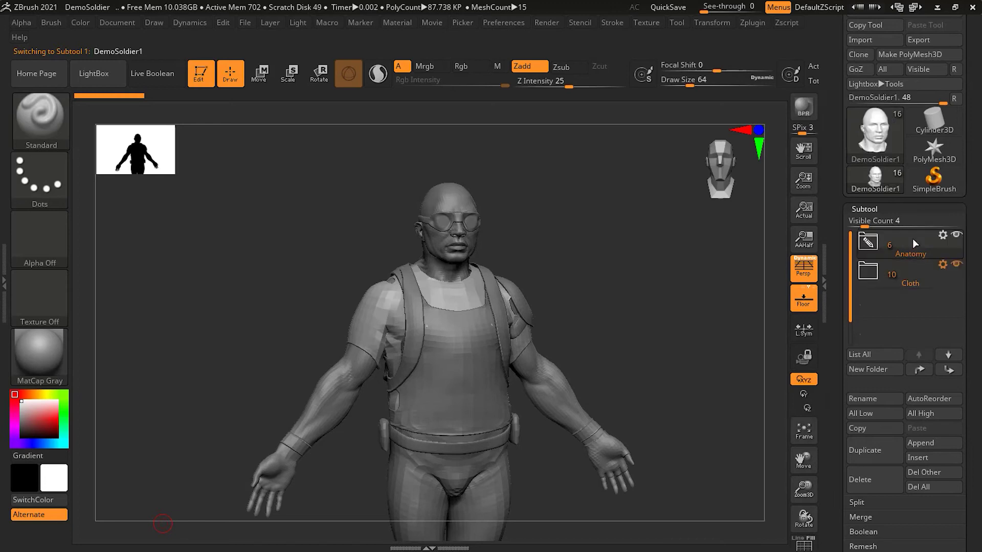
click(903, 270)
click(904, 240)
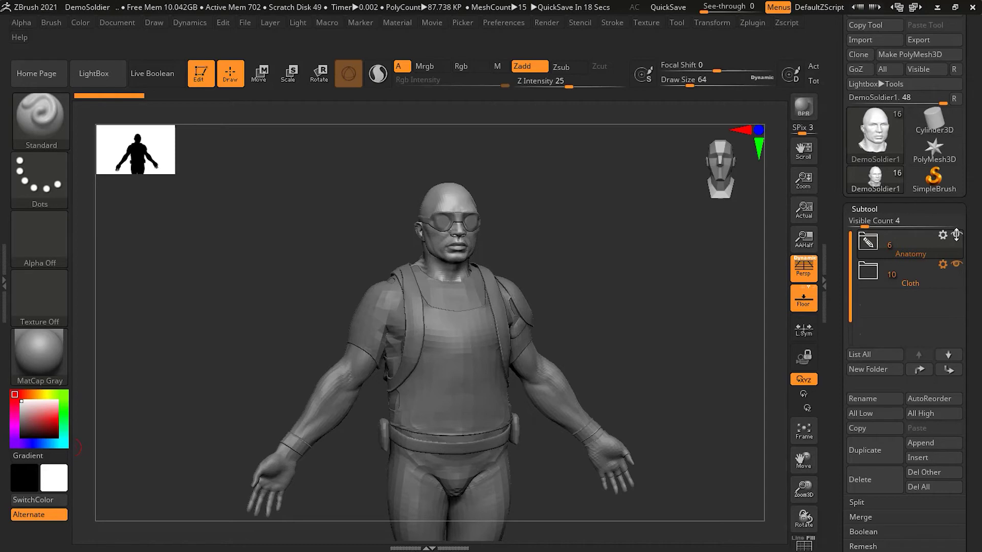
click(956, 264)
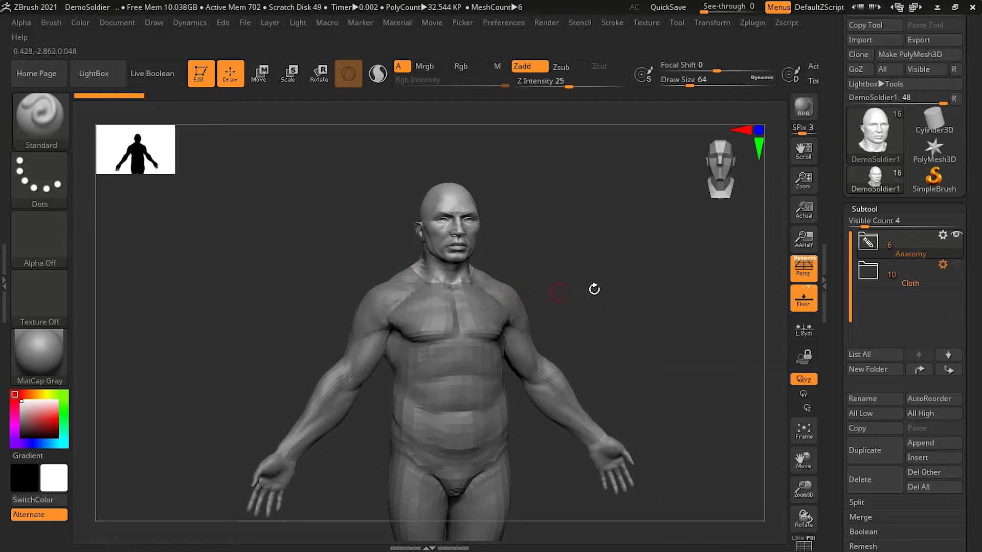
ctrl+right_drag(617, 284, 609, 235)
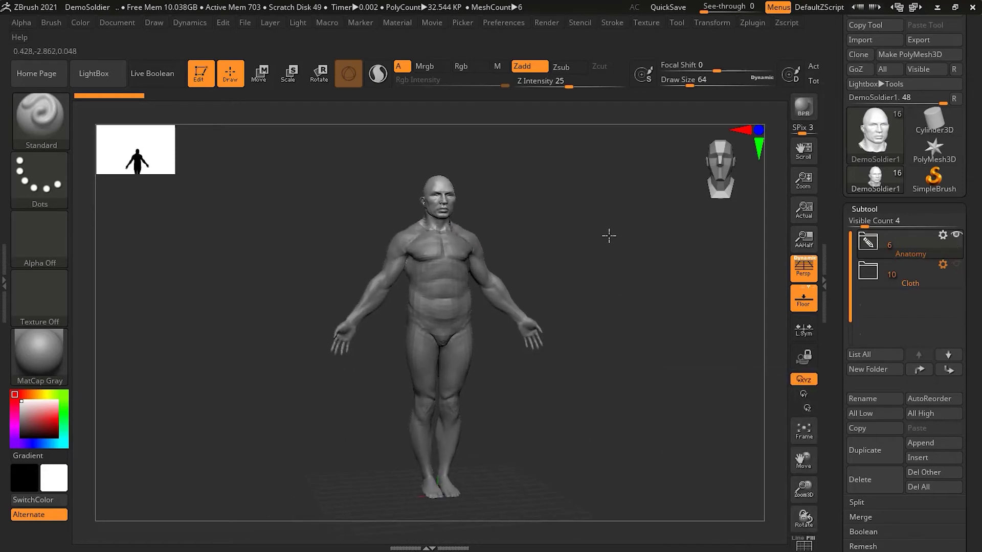
click(957, 265)
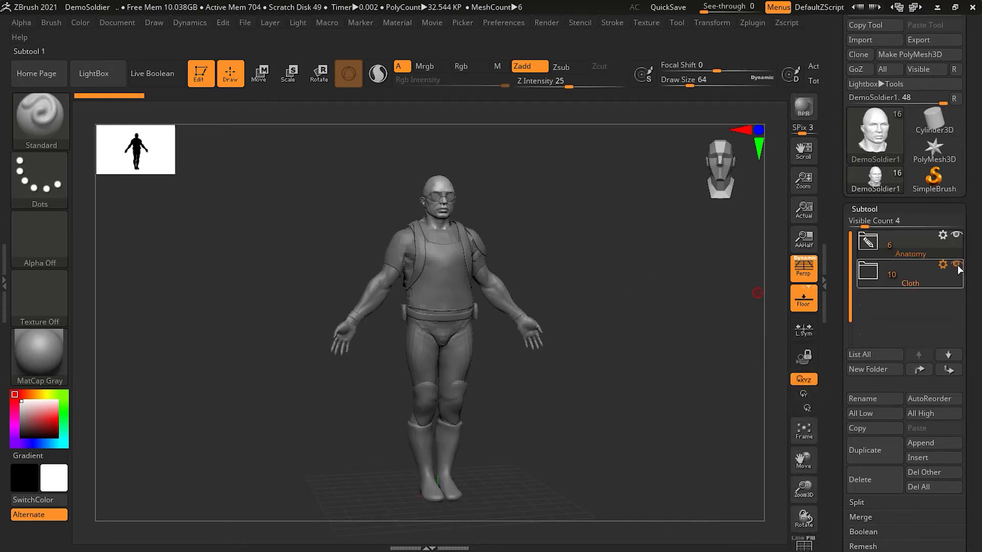
click(956, 234)
click(956, 235)
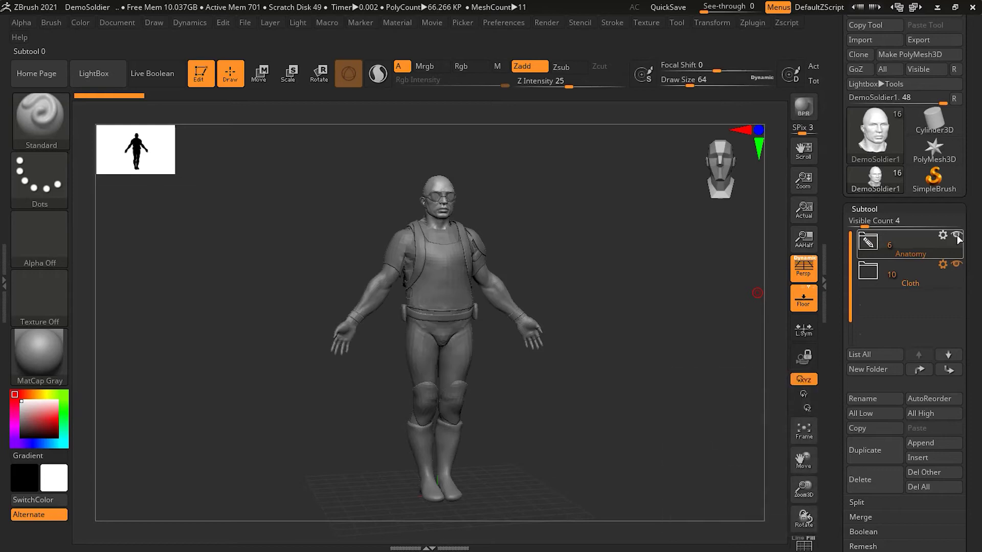
click(937, 278)
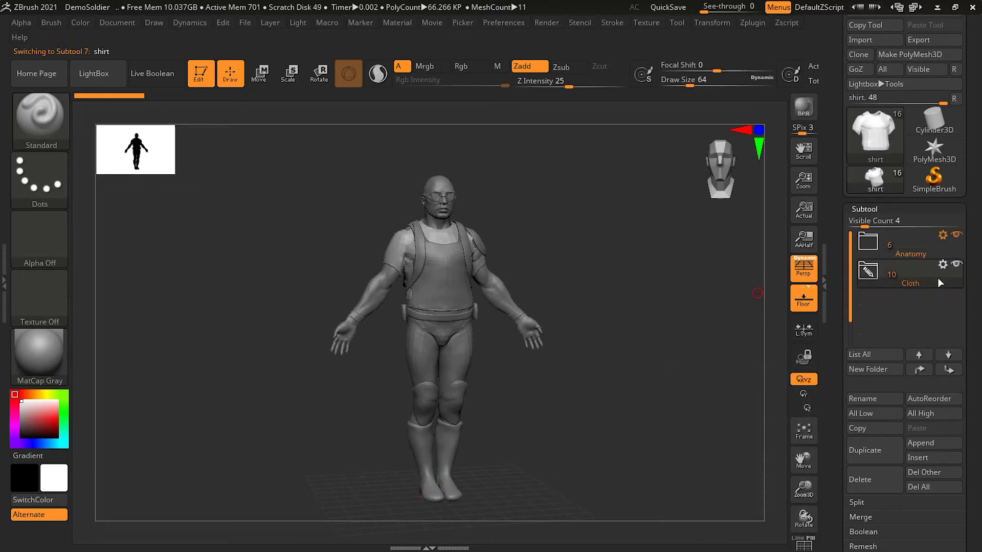
click(956, 234)
drag(548, 295, 578, 274)
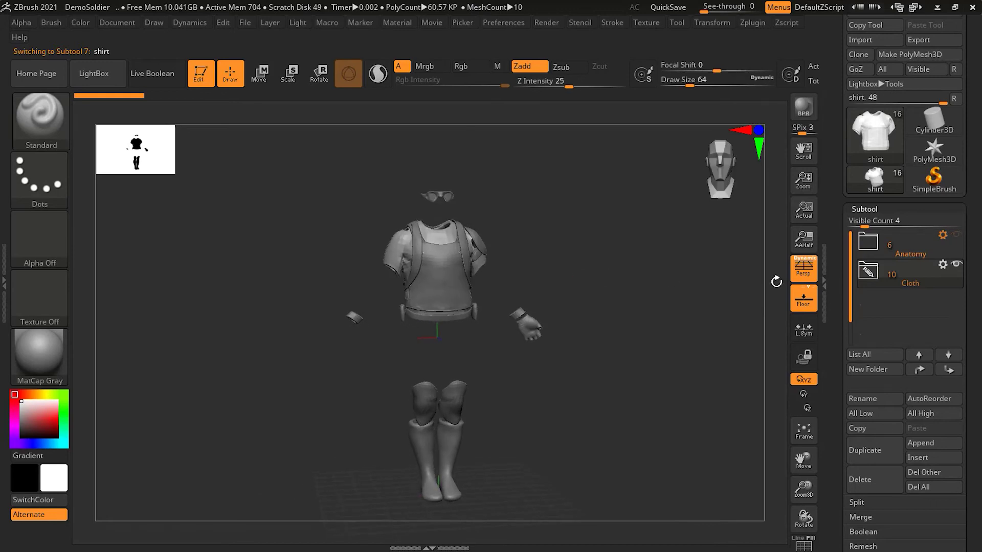
click(910, 244)
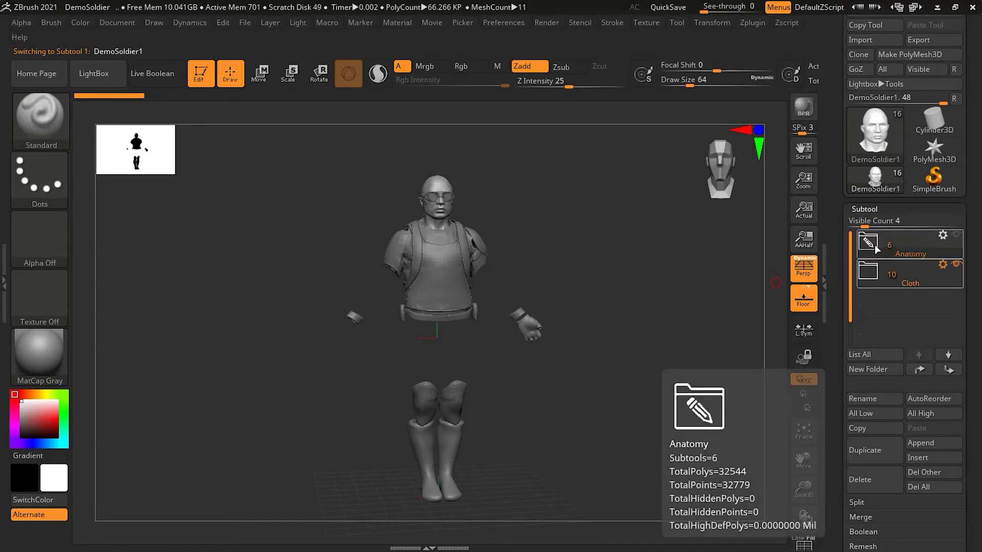
click(956, 235)
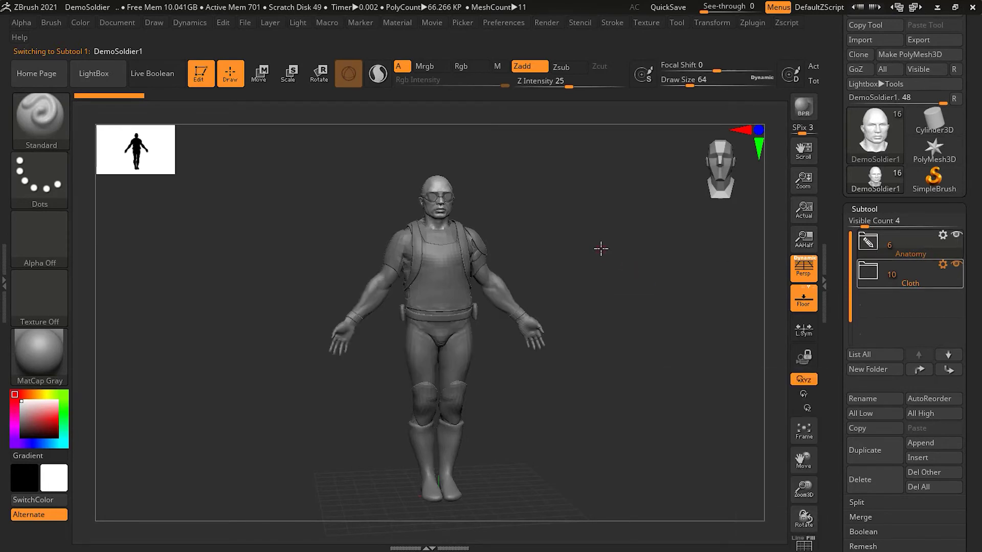
scroll(657, 246, up, 5)
drag(614, 237, 638, 252)
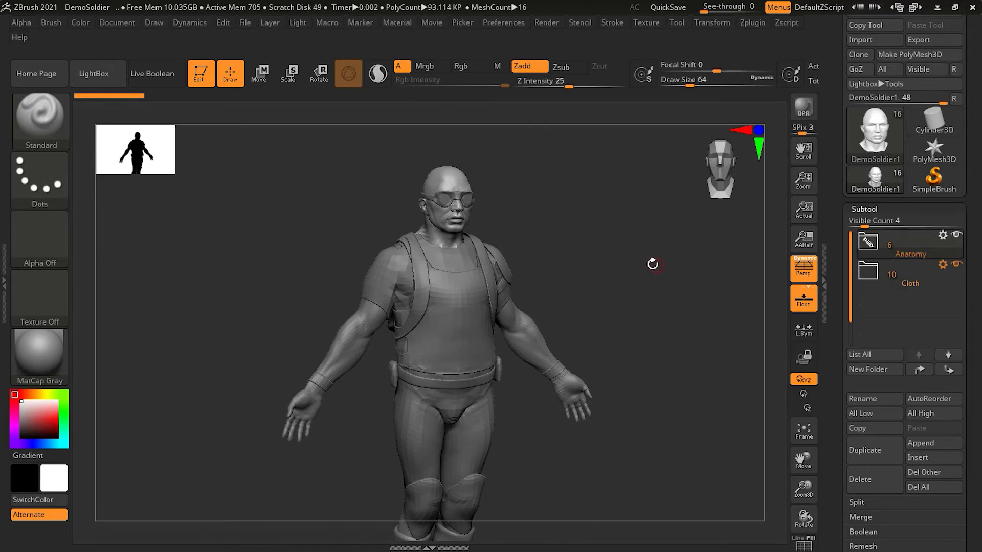
scroll(615, 256, up, 4)
alt+drag(643, 228, 640, 322)
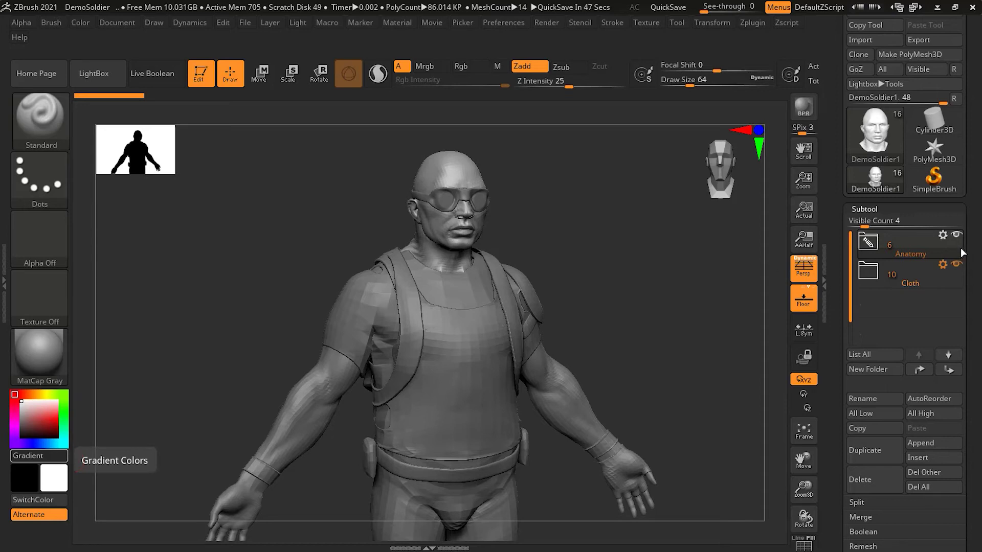
Open the Anatomy folder's gear menu listing Merge, Rename, Delete Folder and Delete All
click(942, 235)
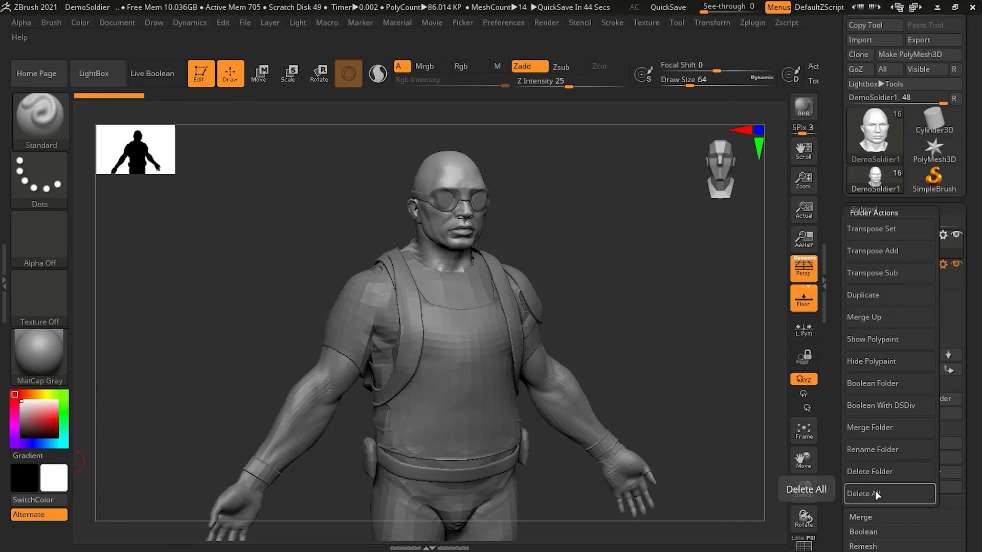
click(875, 492)
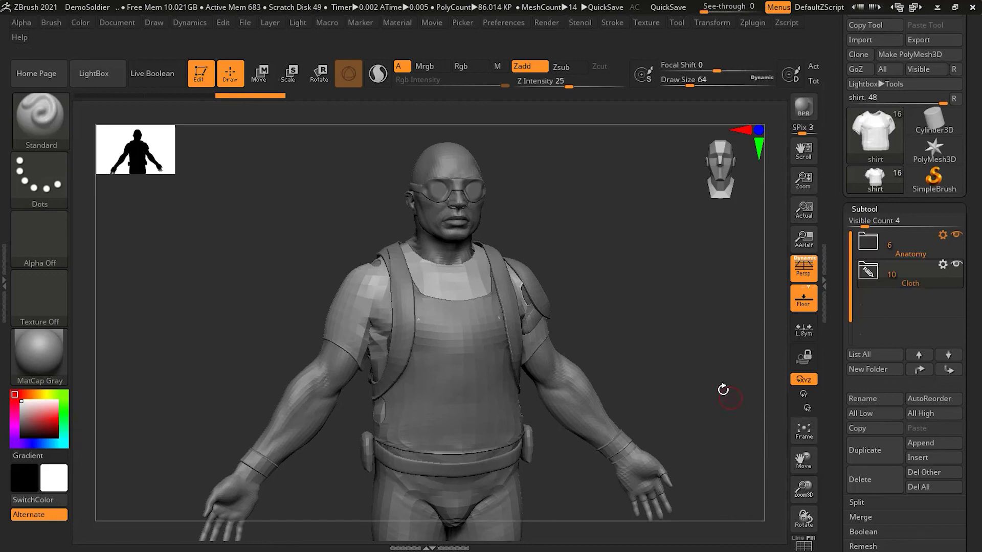
Frame the whole soldier model in the view with F
key(f)
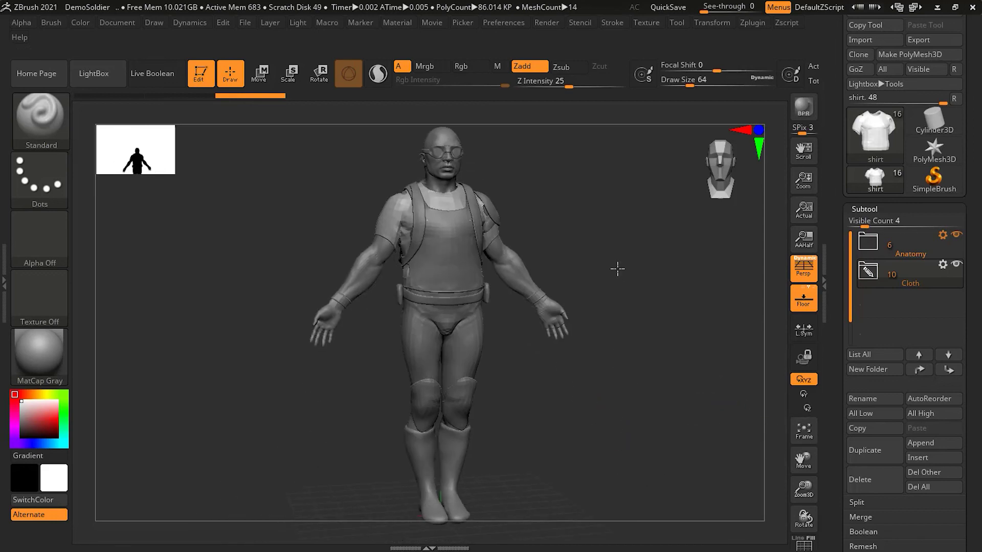
Rotate the framed soldier figure slightly in the viewport
drag(668, 288, 644, 317)
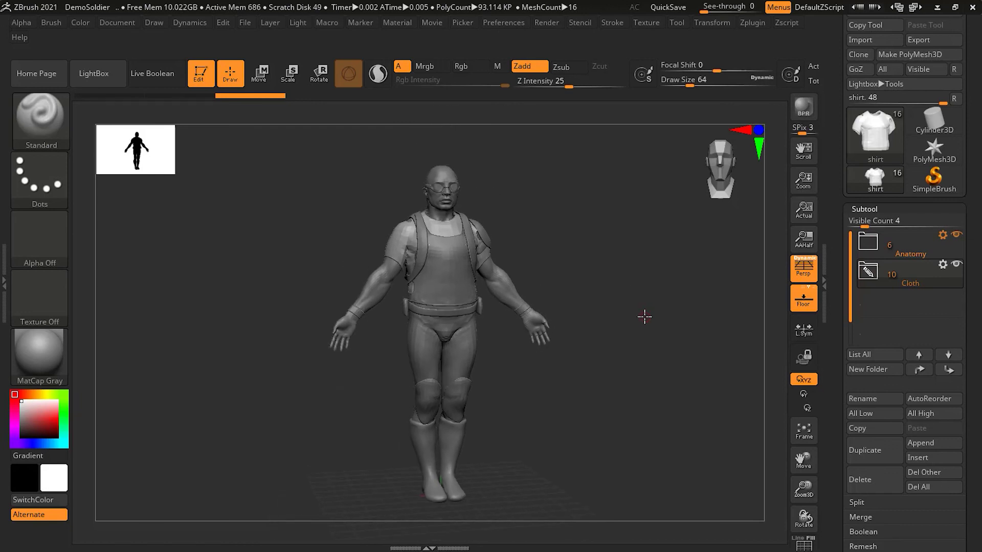